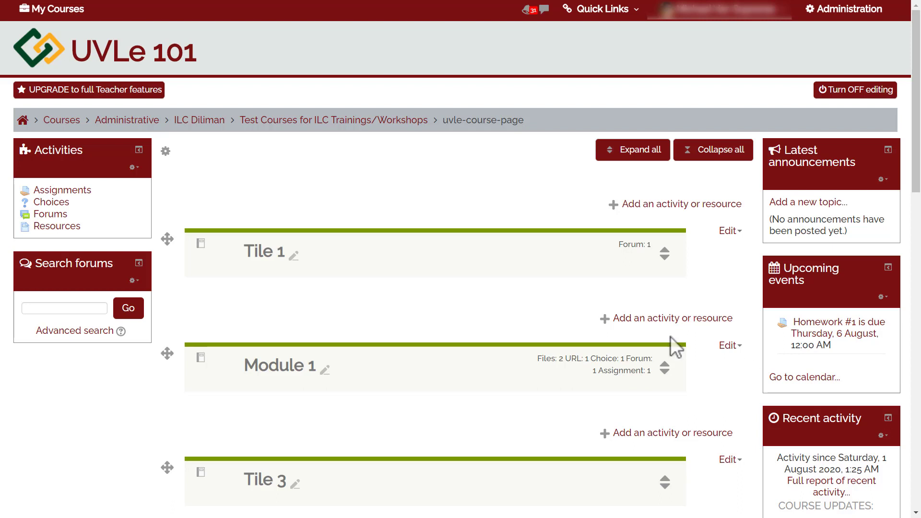
- Expand all course sections and start adding a Zoom meeting activity to Module 1
click(624, 153)
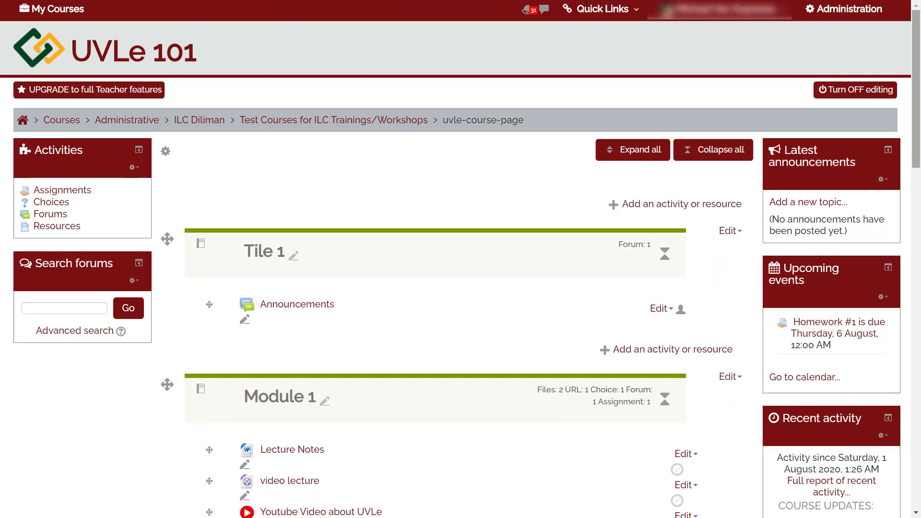
drag(916, 46, 916, 141)
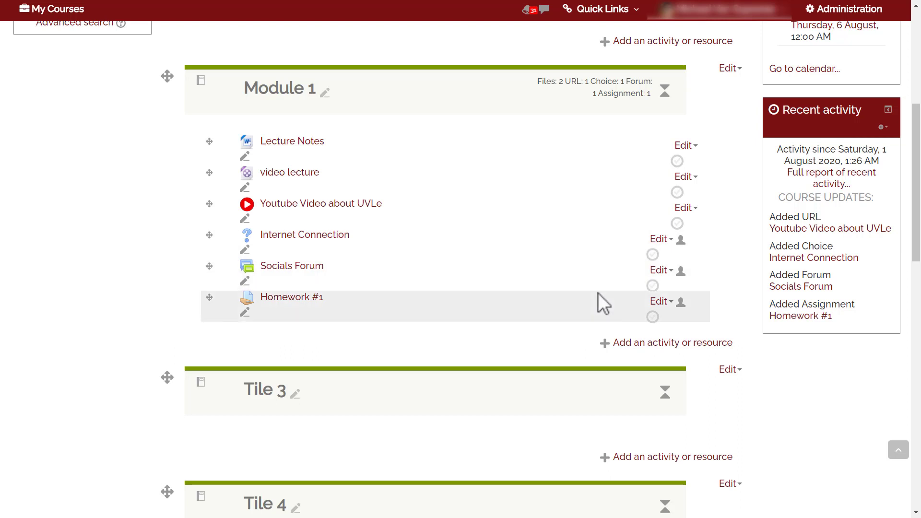
click(646, 343)
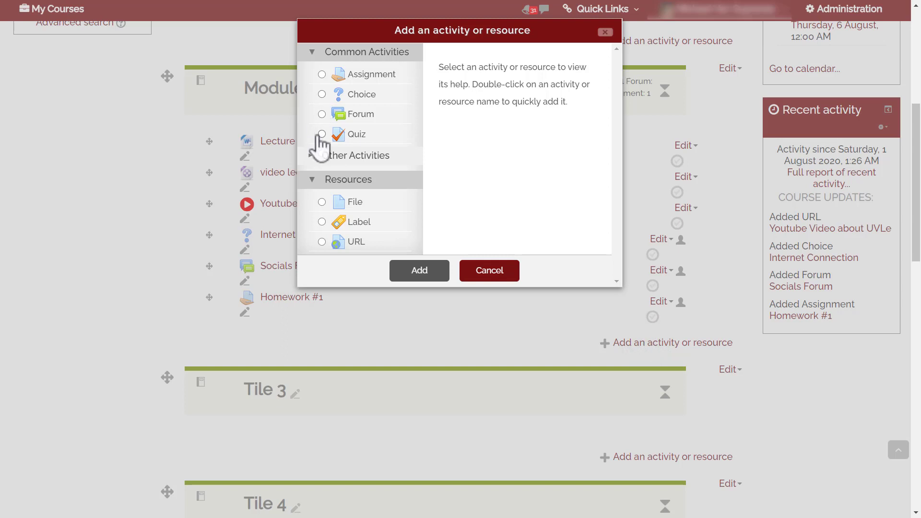
click(335, 155)
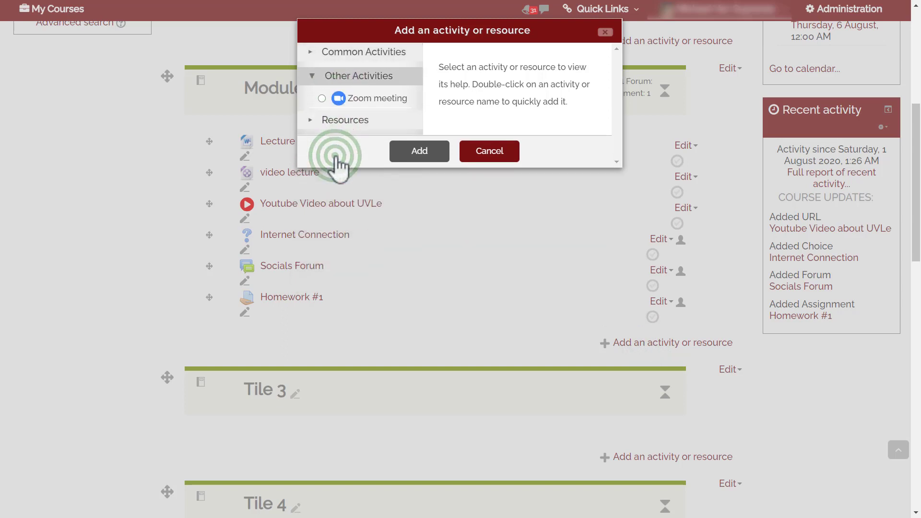
click(339, 97)
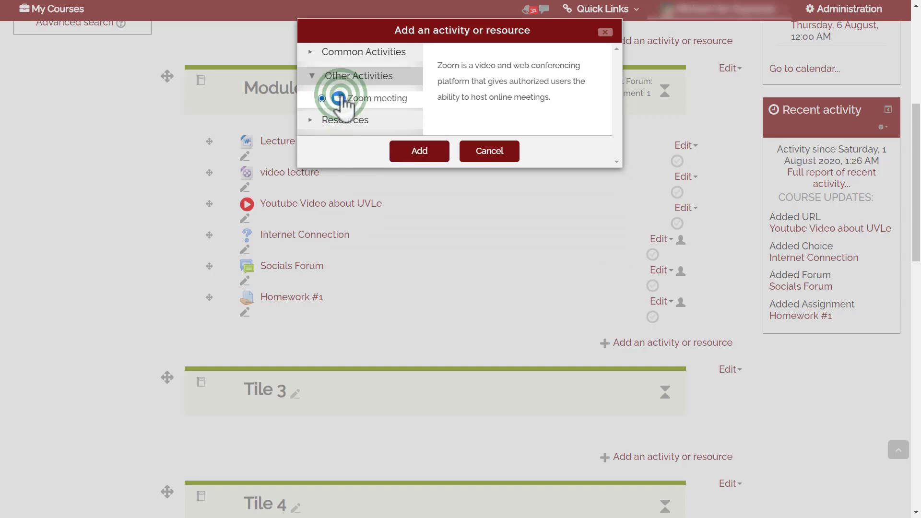
click(419, 152)
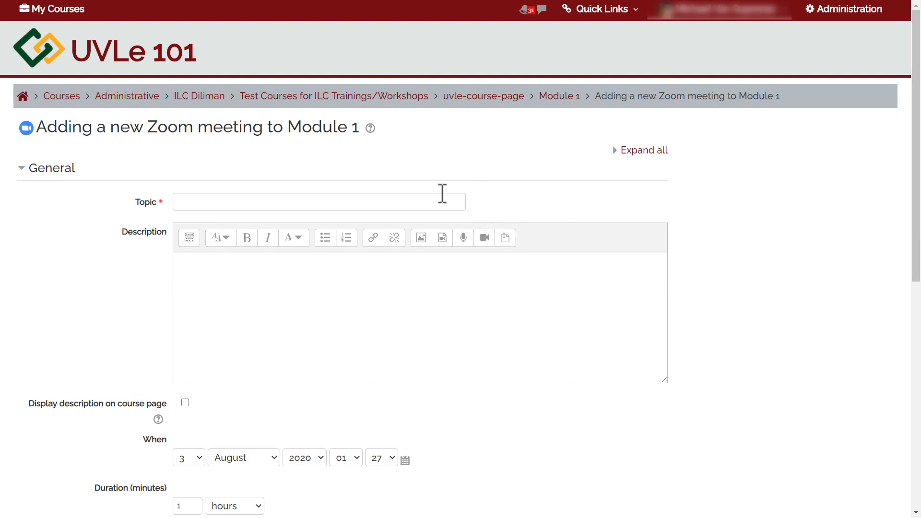
- Enter "Online Consultation Module 1" as the meeting's topic and leave the description empty
click(442, 198)
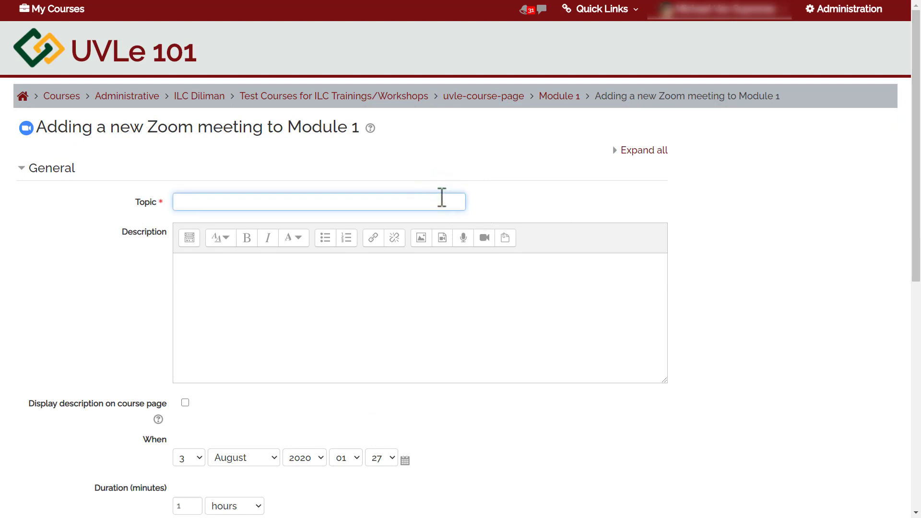
text(Online Con)
text(sultation)
text(: Module 1)
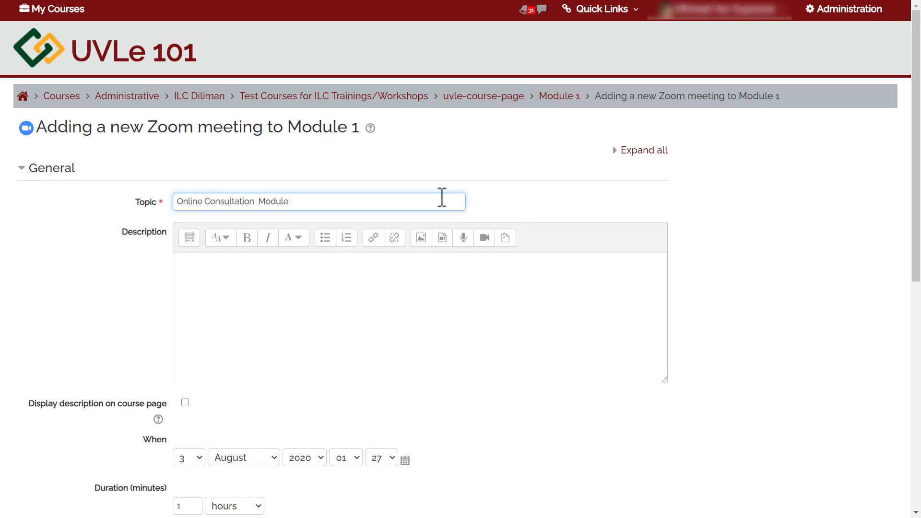
click(428, 270)
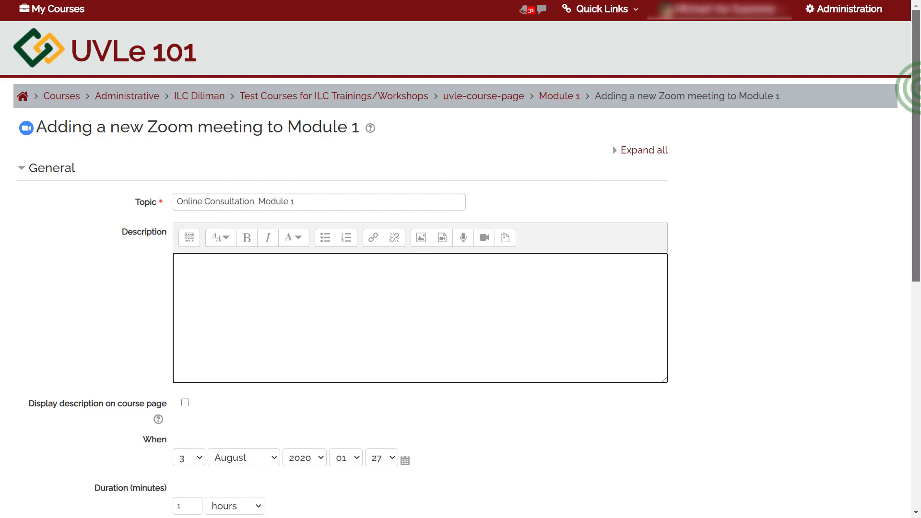
- Set the day and month of the meeting date to 30 September
scroll(909, 82, down, 4)
scroll(917, 208, down, 1)
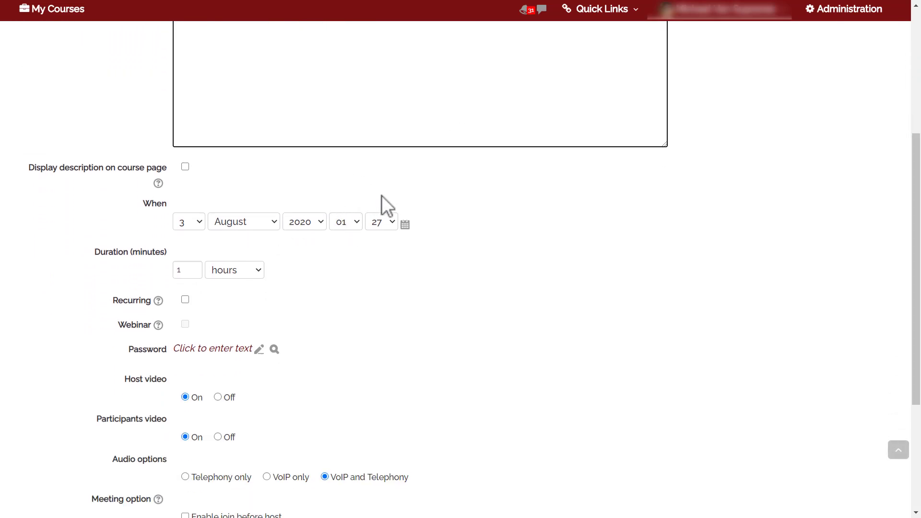
click(190, 220)
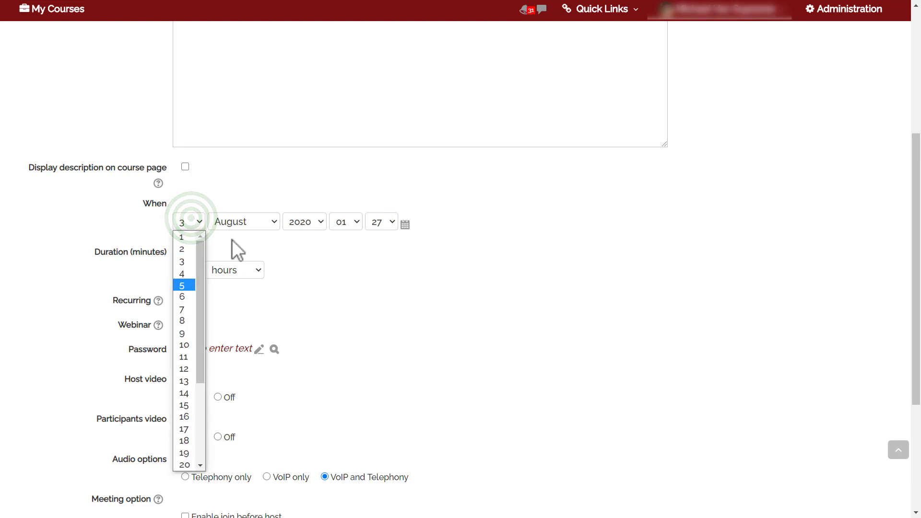
click(233, 220)
click(239, 332)
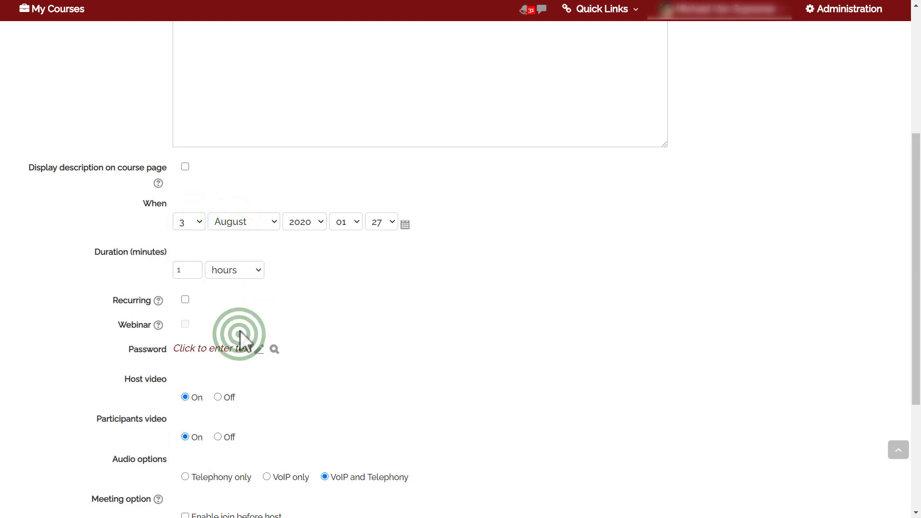
click(194, 221)
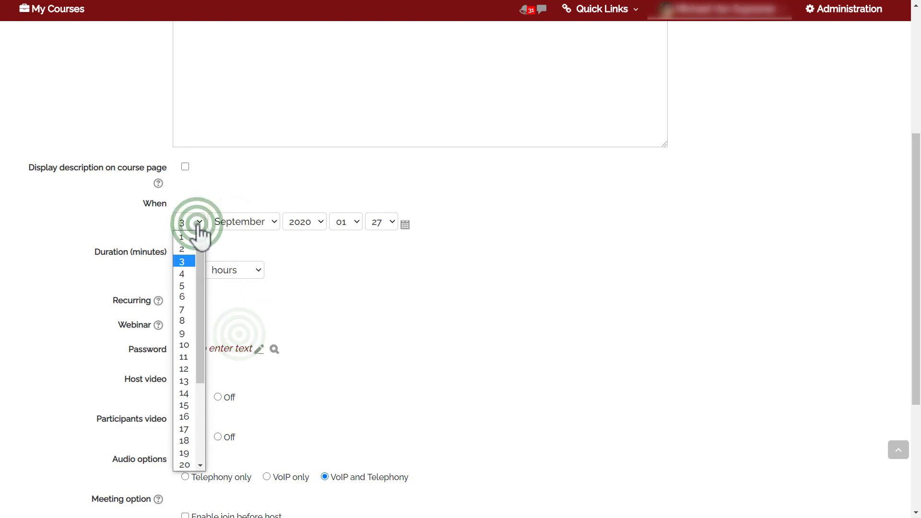
click(204, 392)
drag(200, 337, 222, 220)
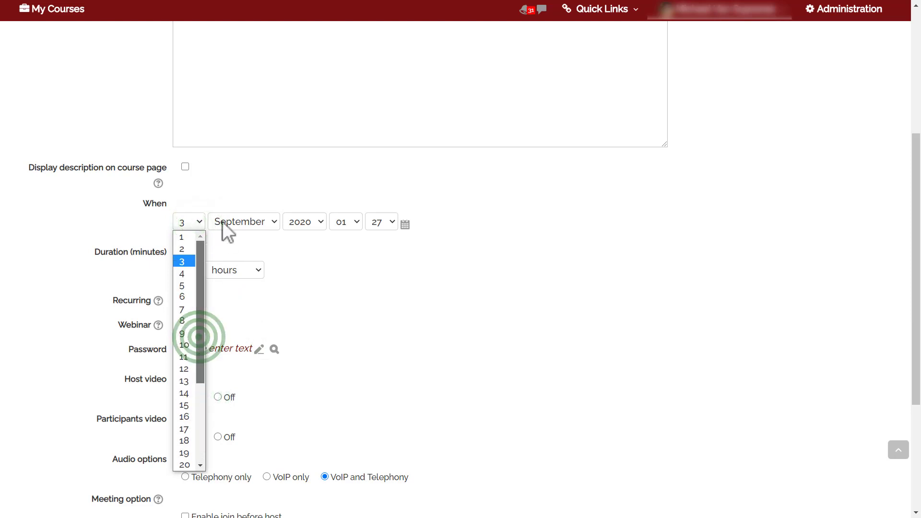
click(199, 221)
click(200, 221)
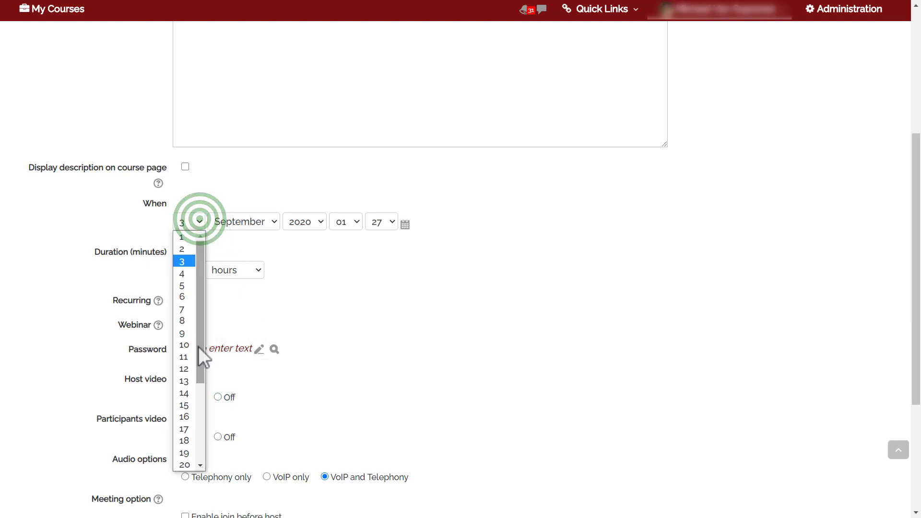
click(206, 408)
click(200, 221)
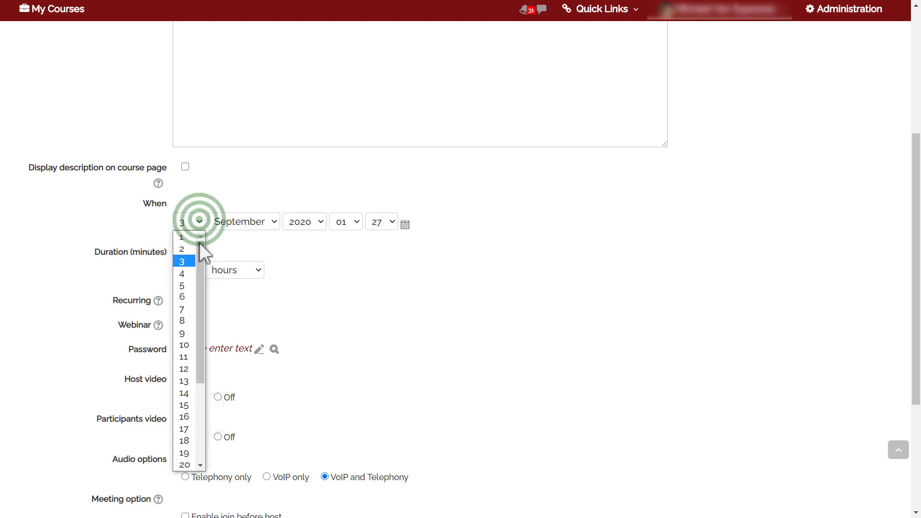
click(203, 456)
click(185, 448)
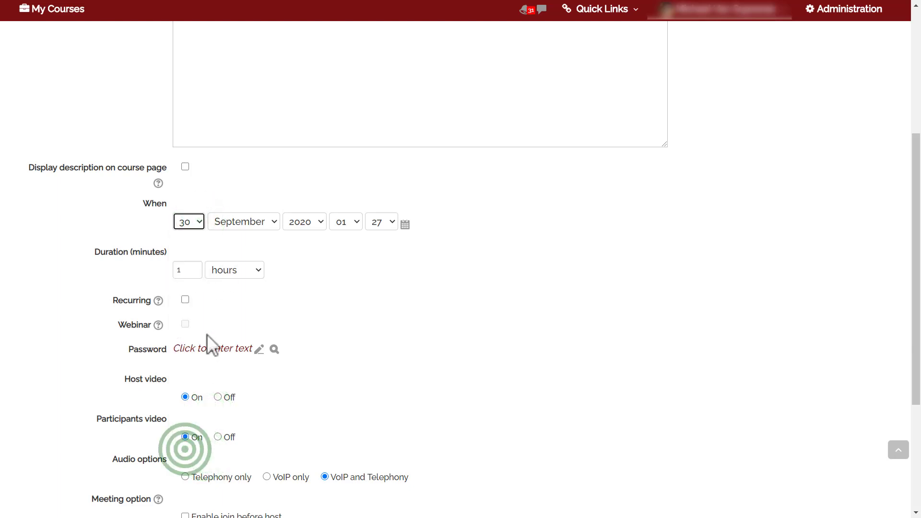
- Keep the grade type at None, save the Zoom meeting and return to the course
scroll(206, 335, down, 3)
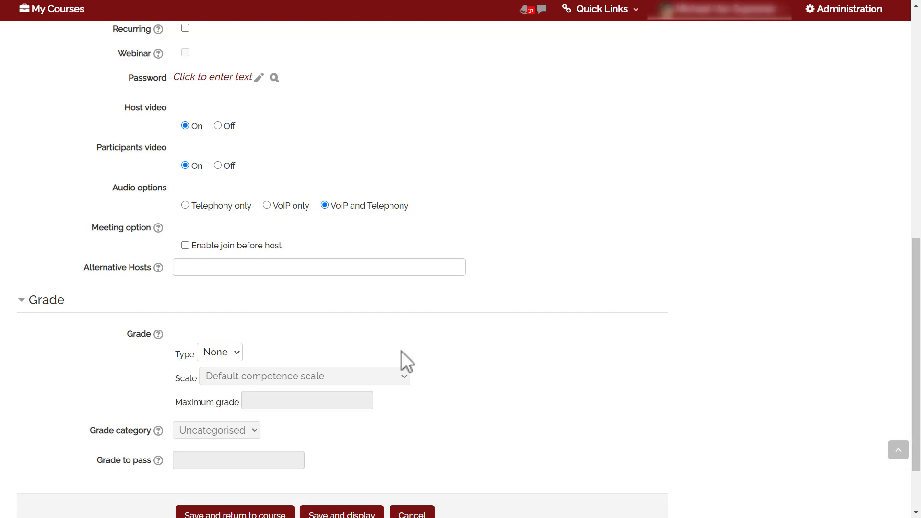
click(205, 353)
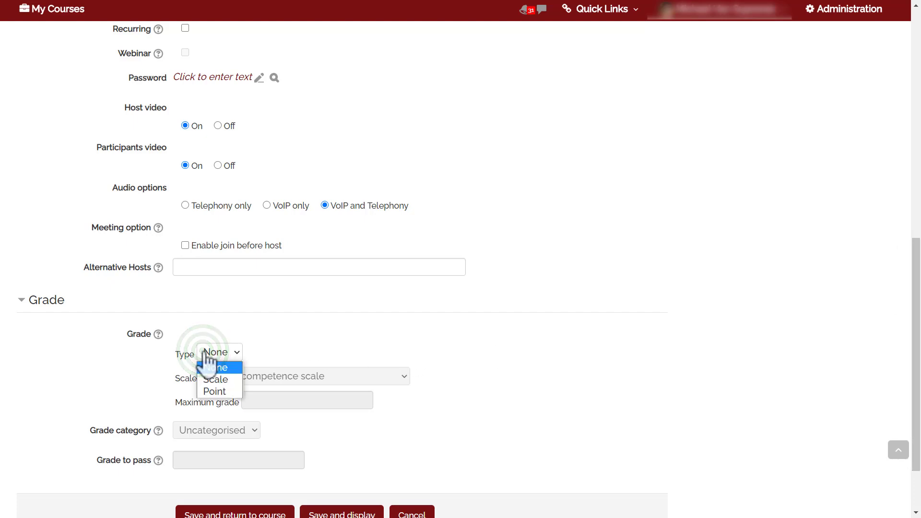
click(301, 332)
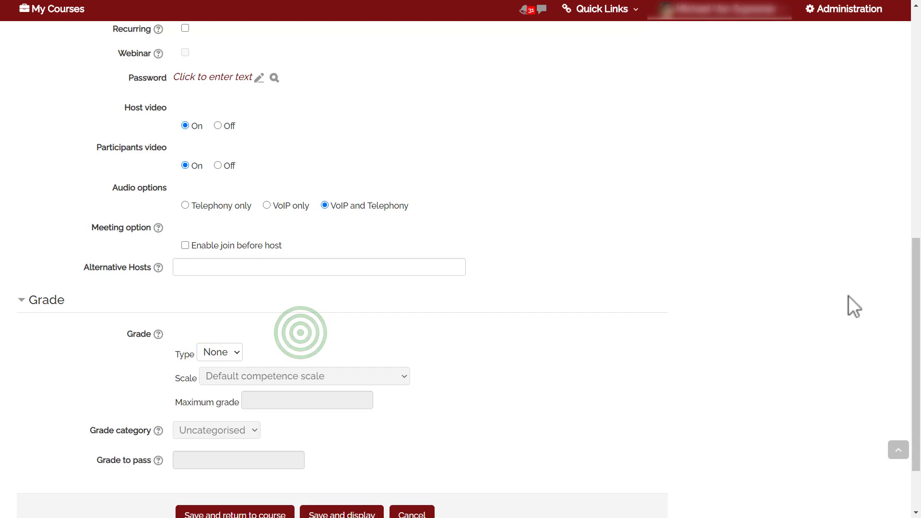
drag(915, 306, 916, 342)
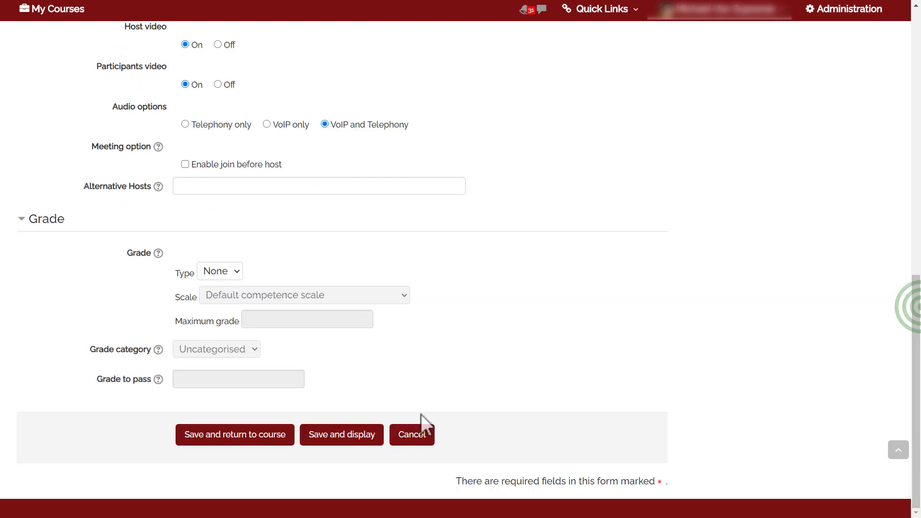
click(205, 434)
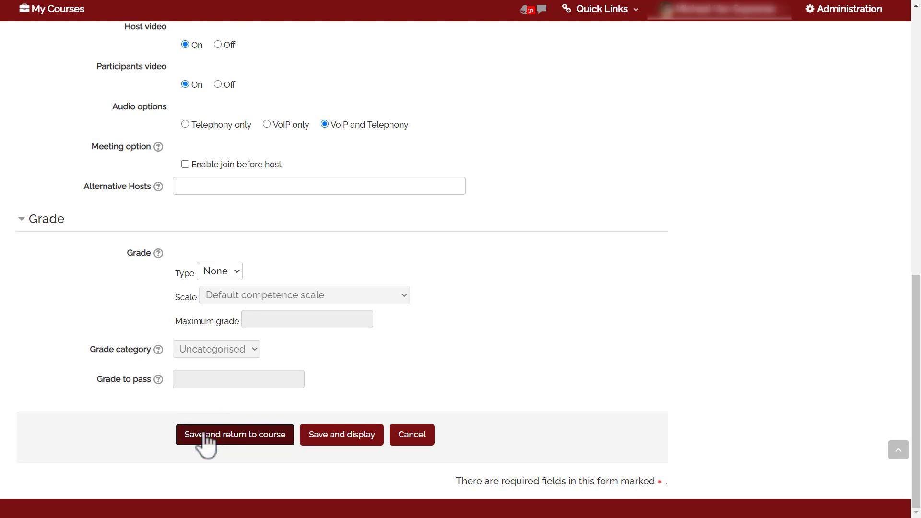
- Check the activity list in the Module 1 tile for the added Zoom meeting, and close the tile
drag(915, 163, 916, 187)
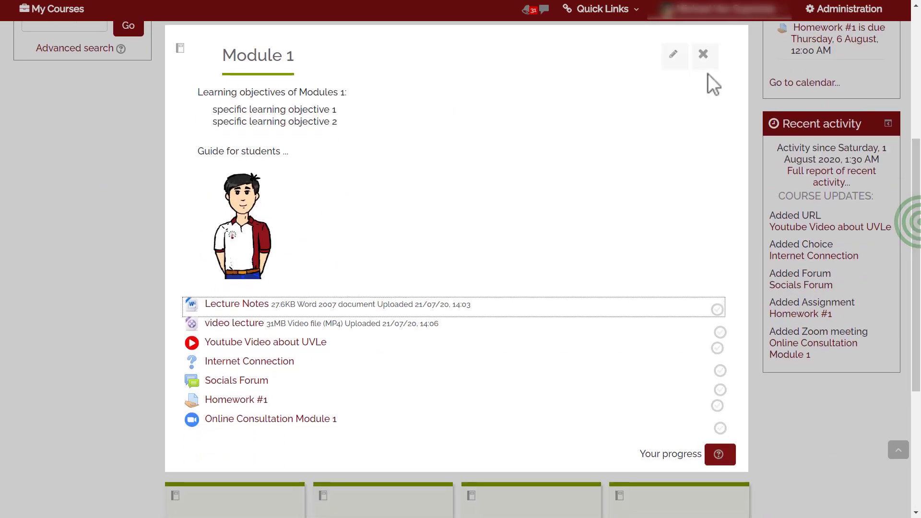
click(702, 106)
click(916, 74)
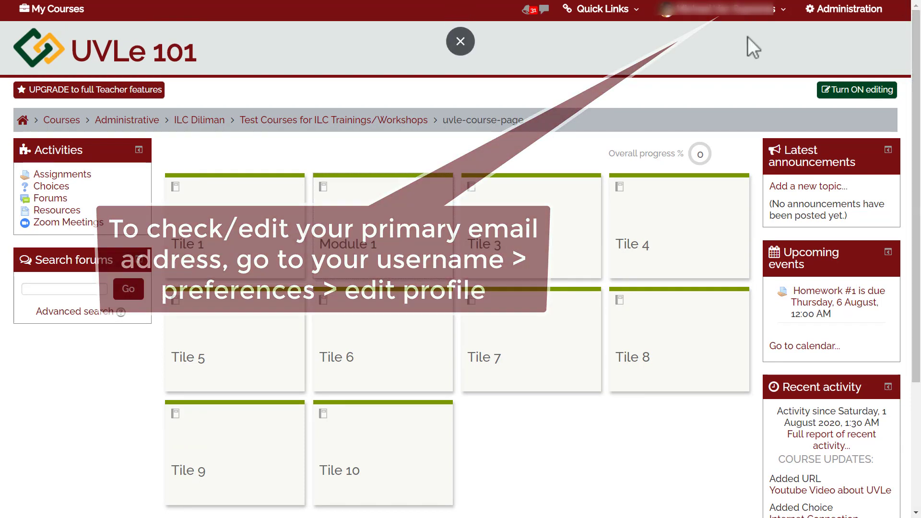
- Open the profile editing form from the account preferences and select the primary email address for checking
click(728, 14)
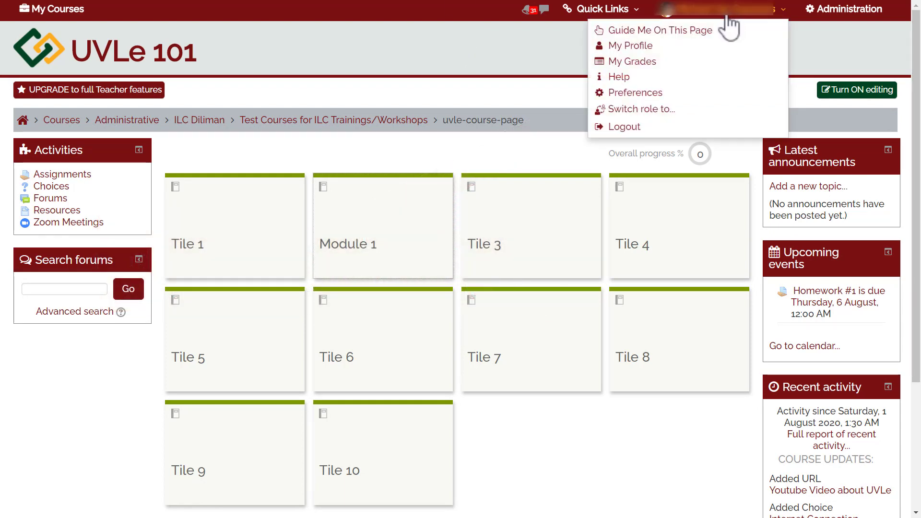
click(692, 98)
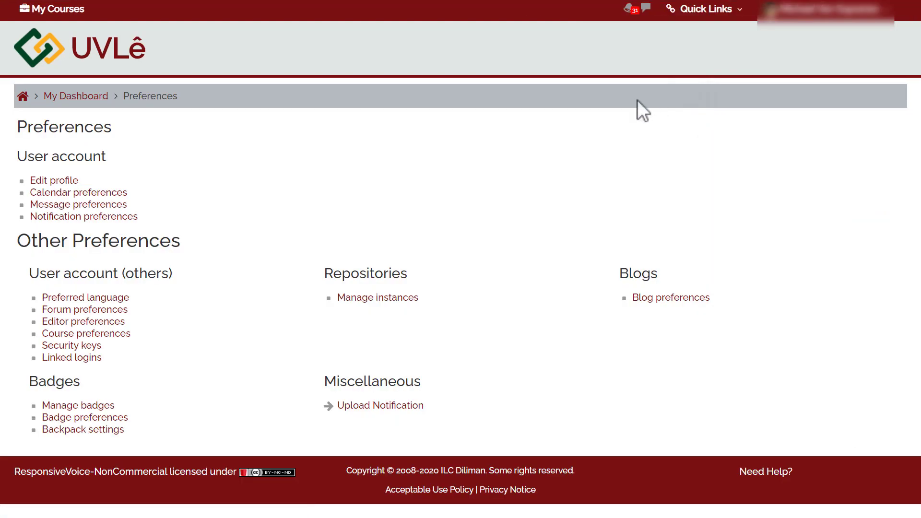
click(53, 183)
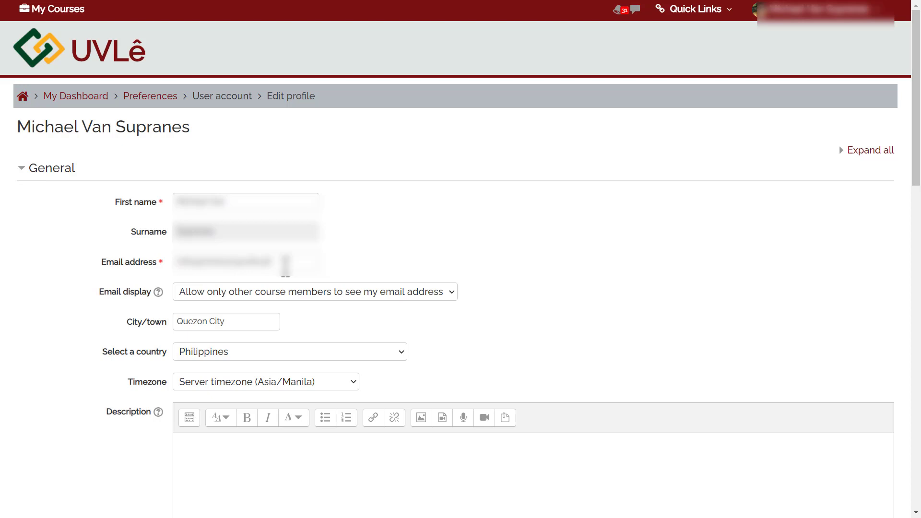
drag(286, 264, 161, 264)
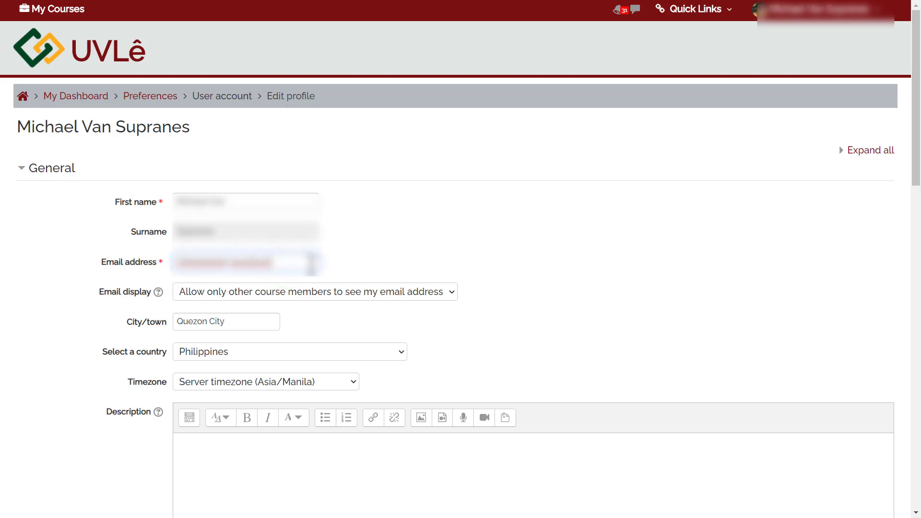